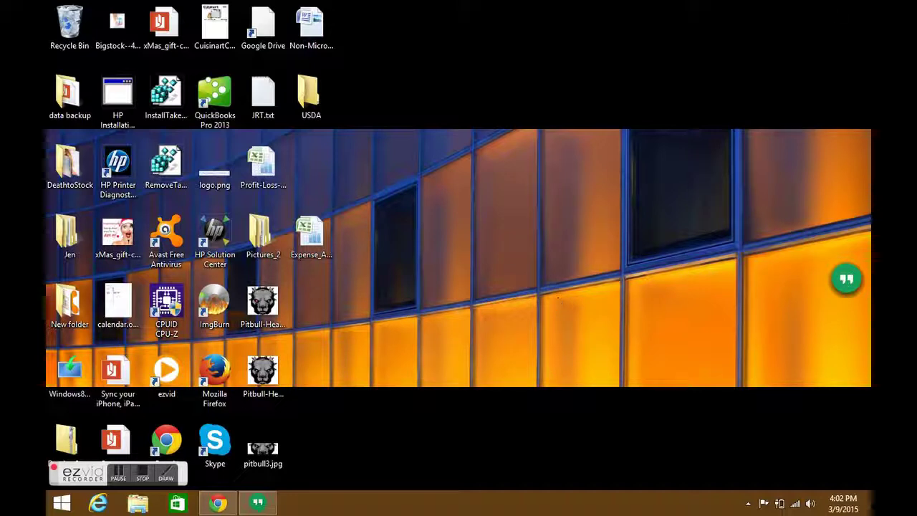
Open Control Panel from the Settings charm in Category view.
mouse_move(844, 307)
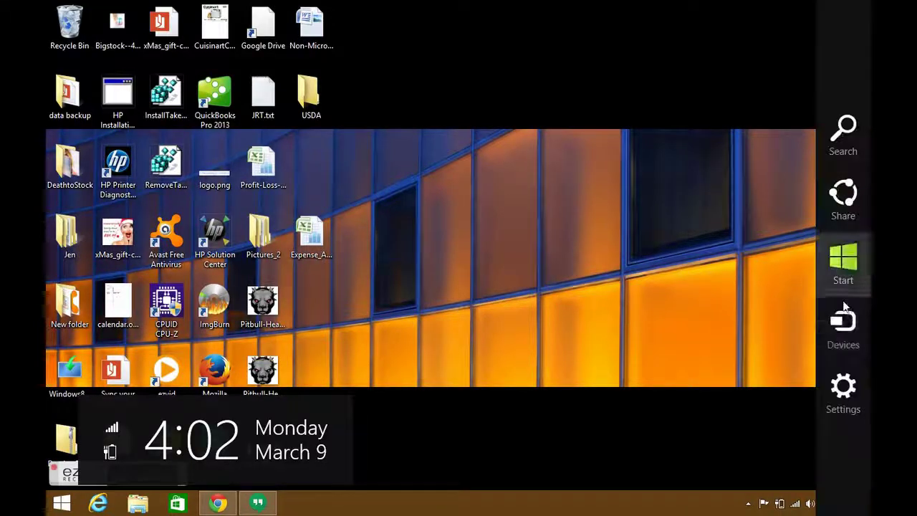
click(847, 408)
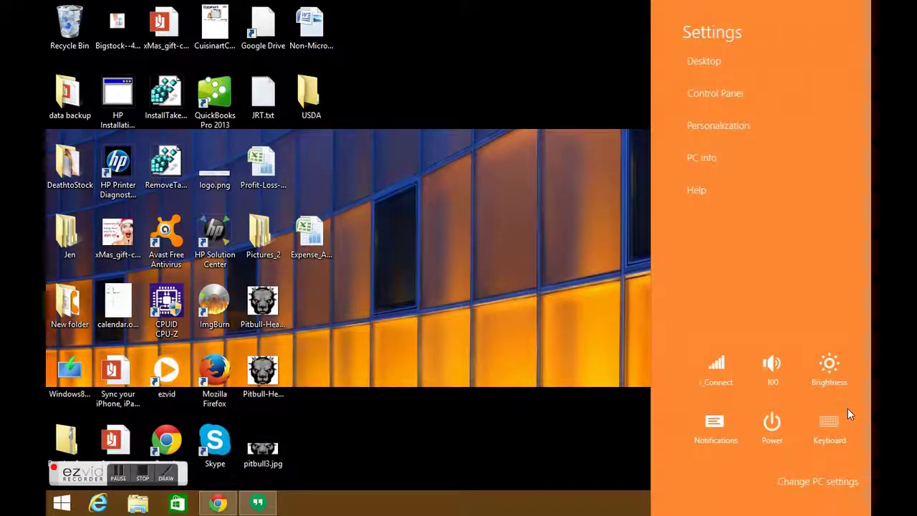
click(743, 102)
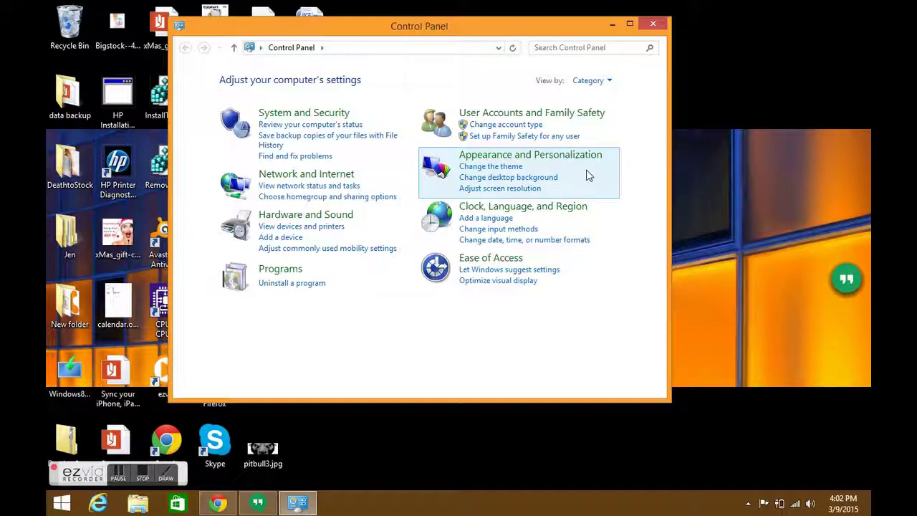
Go to 'Change desktop background' under Appearance and Personalization.
click(542, 179)
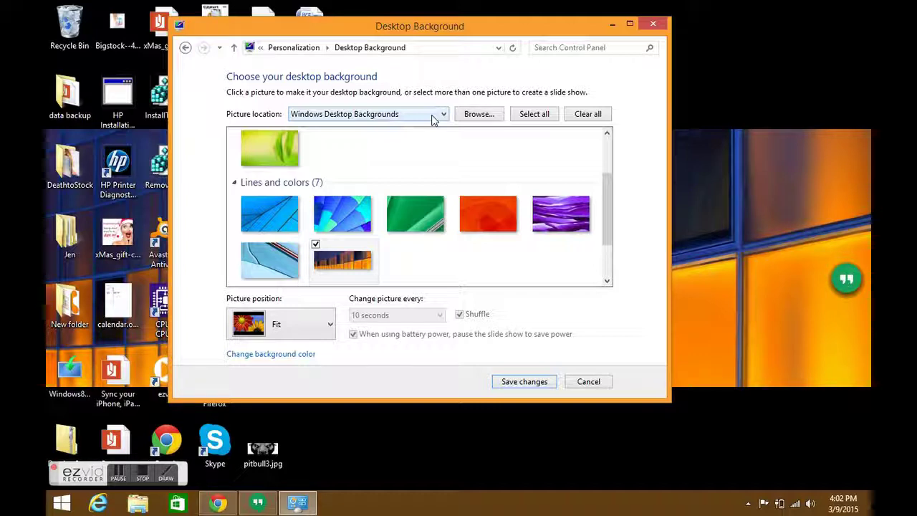
Set the picture location to Pictures Library and untick all its pictures.
click(432, 116)
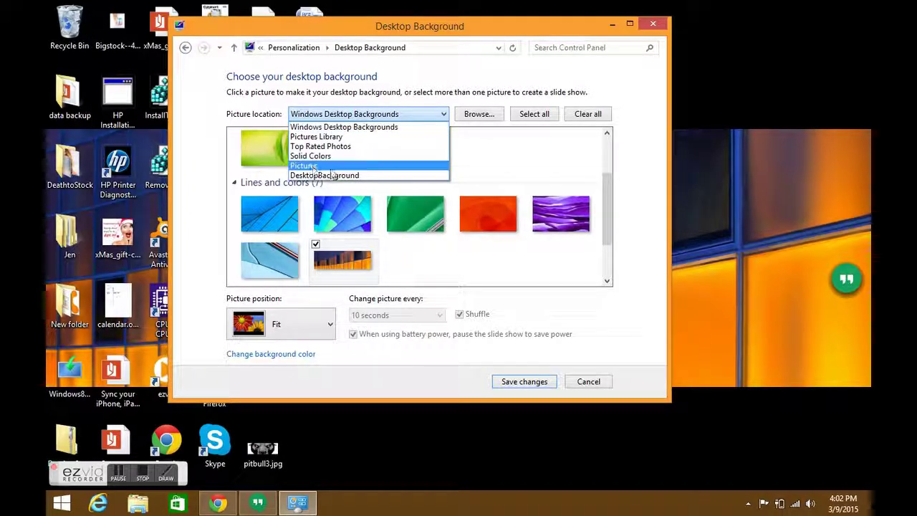
click(331, 165)
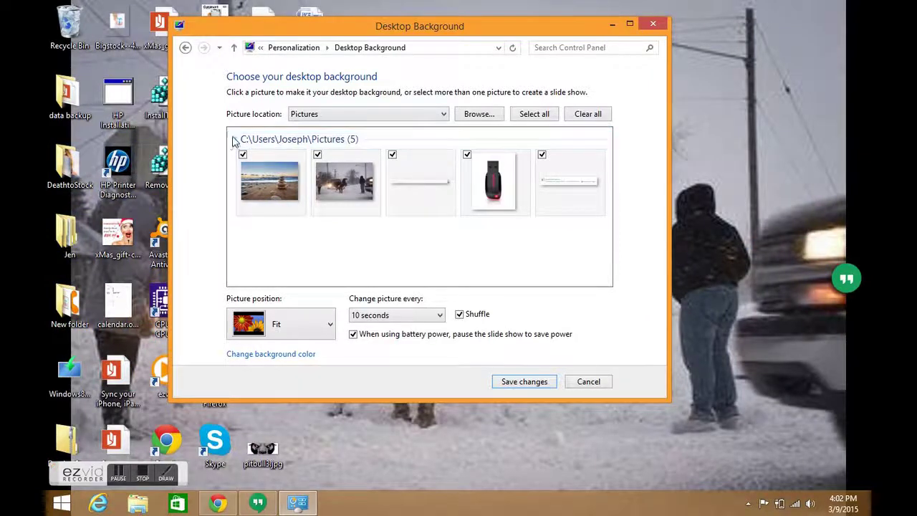
click(592, 116)
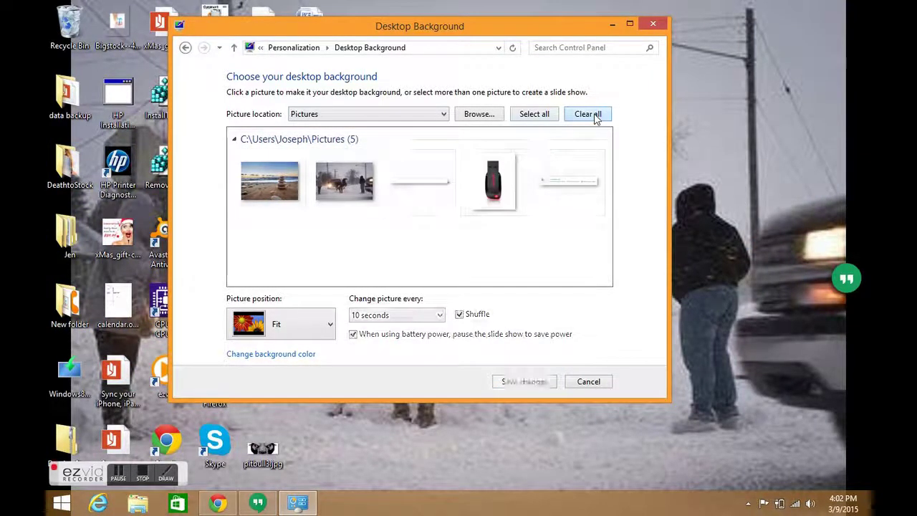
click(444, 114)
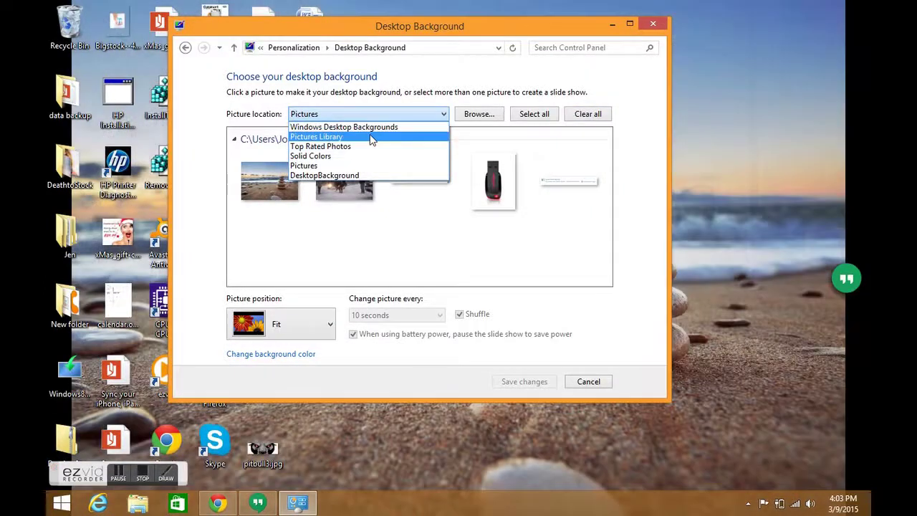
click(370, 137)
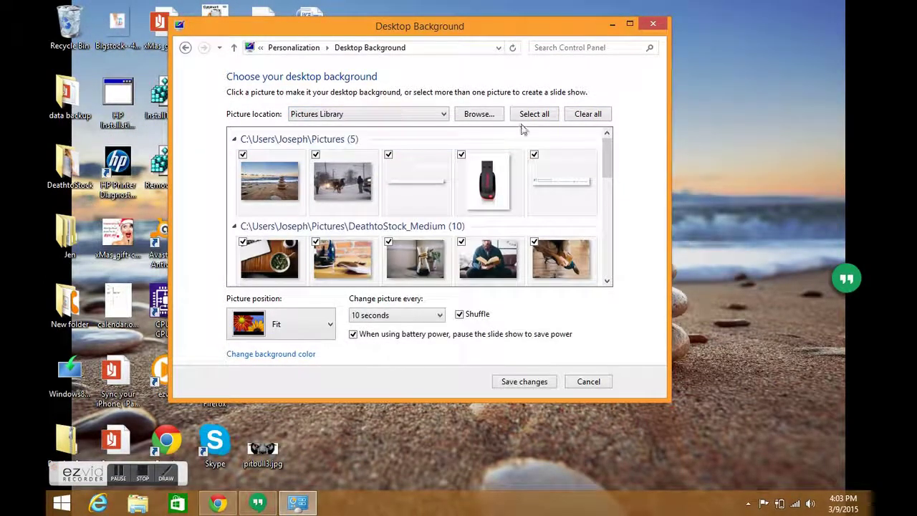
click(590, 115)
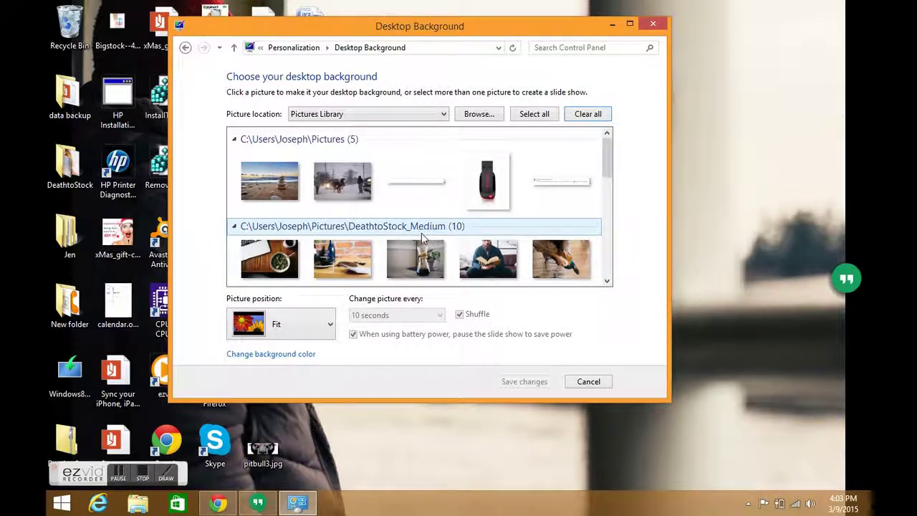
Collapse the Pictures, DeathtoStock_Medium and __MACOSX groups, leaving every picture unticked.
click(234, 140)
click(233, 160)
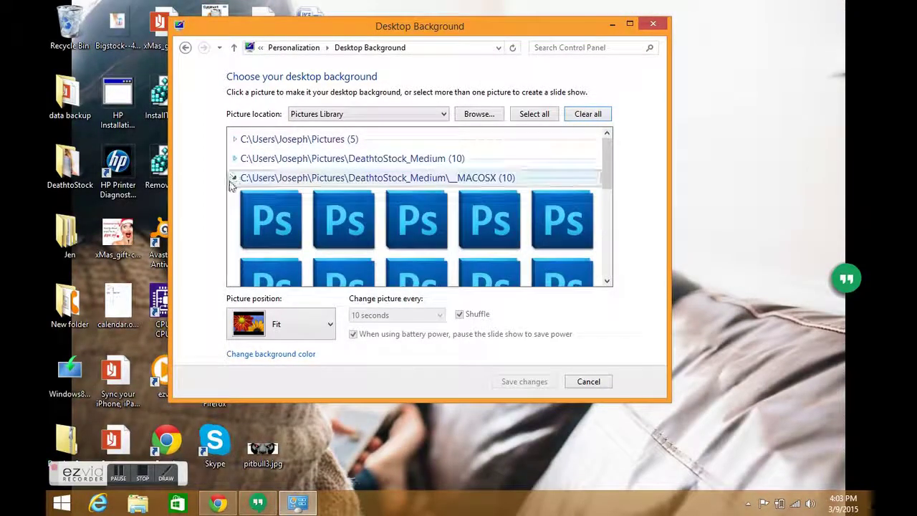
click(232, 179)
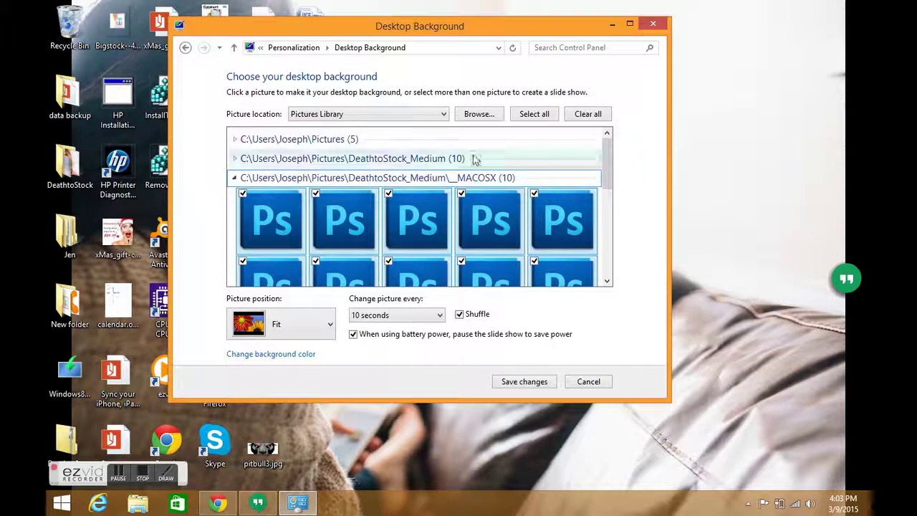
click(577, 117)
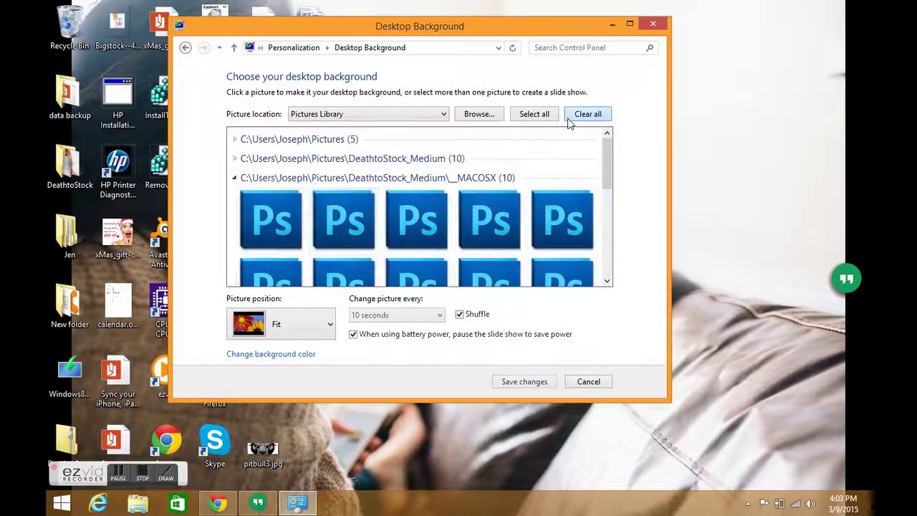
click(235, 178)
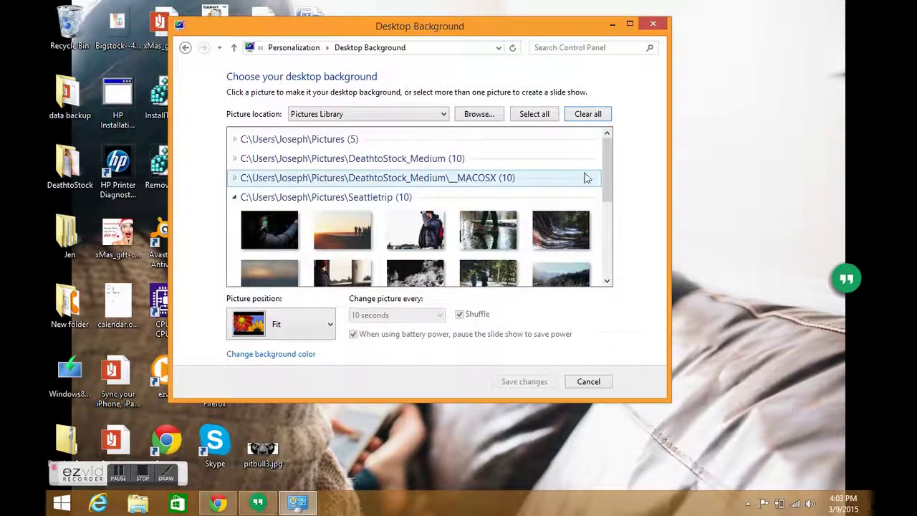
Tick the shuffle folder's beach stones, purple flower, roses, turquoise pools and stacked stones pictures.
click(234, 198)
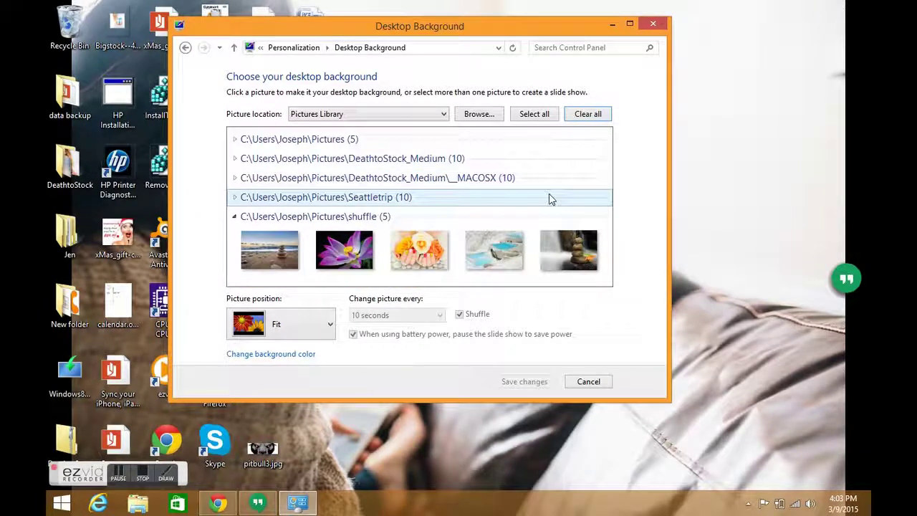
click(243, 233)
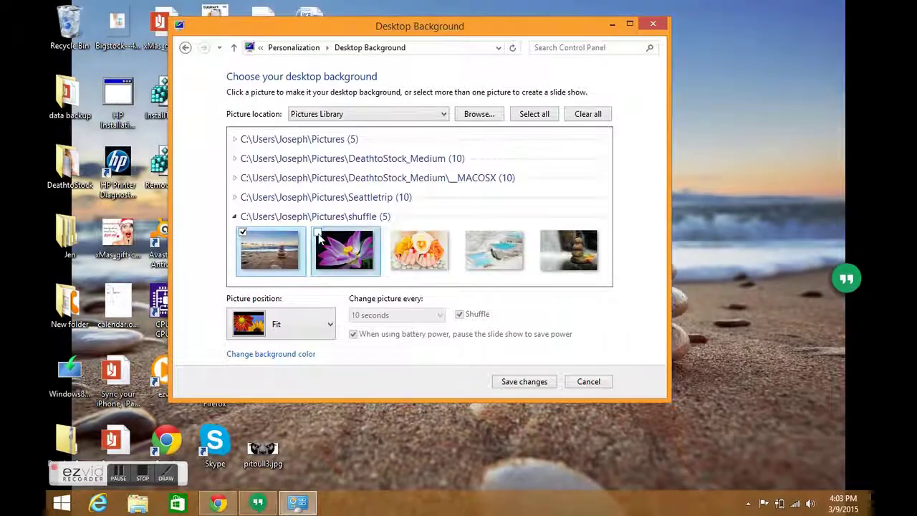
click(318, 234)
click(394, 237)
click(469, 236)
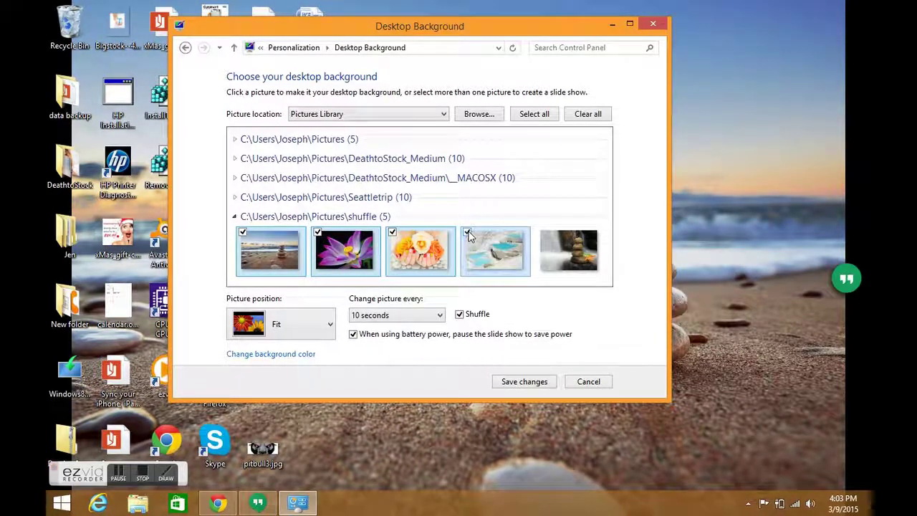
click(542, 236)
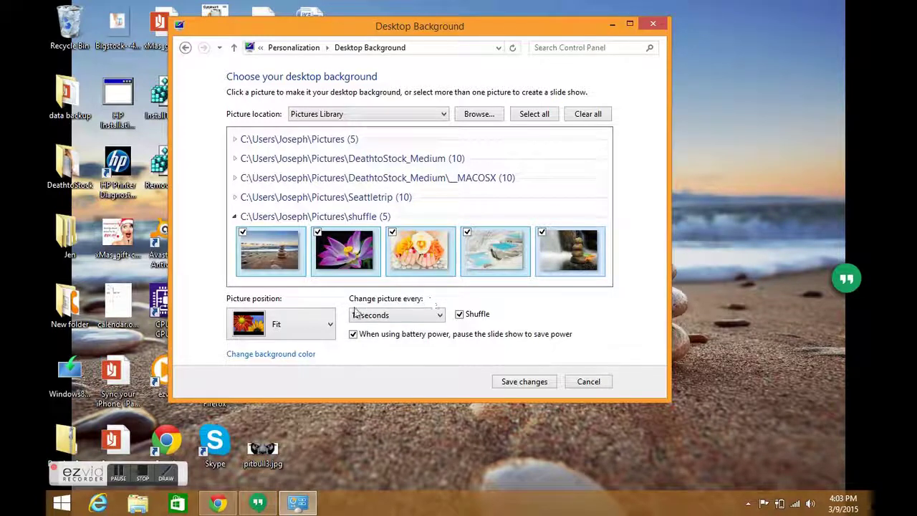
click(440, 316)
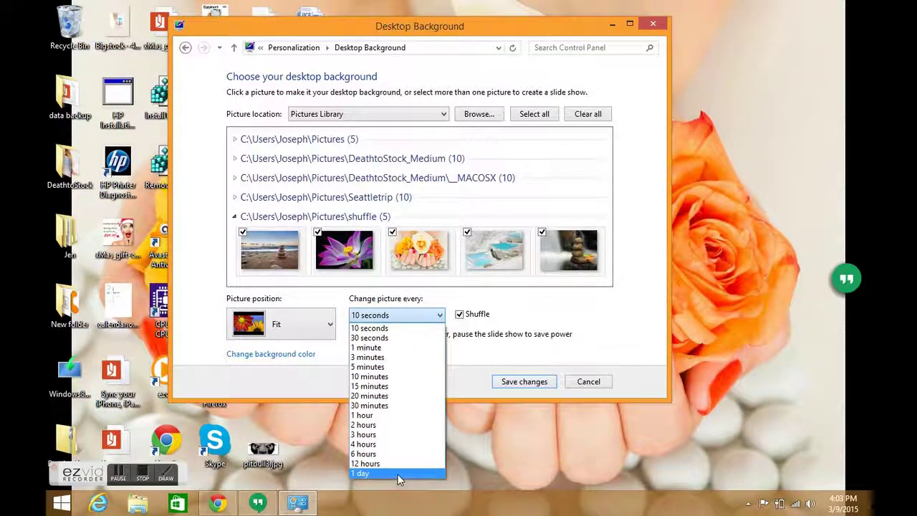
click(437, 316)
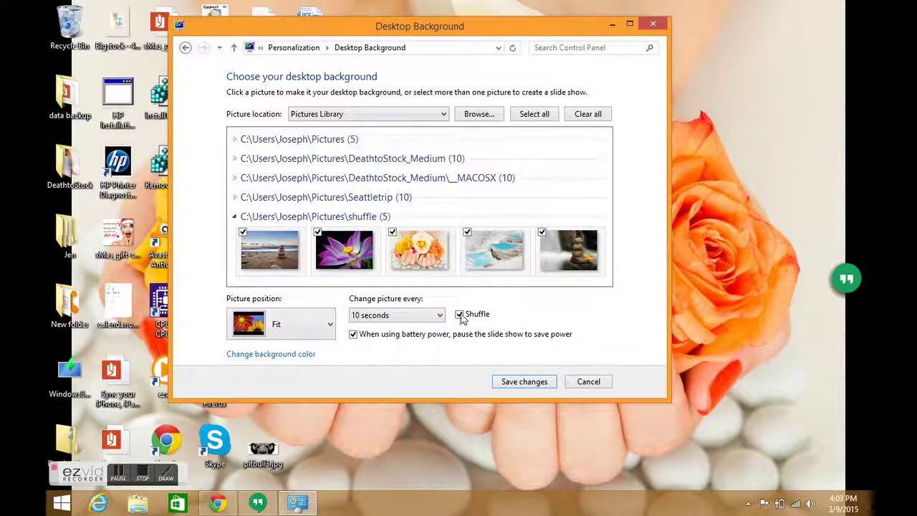
click(460, 317)
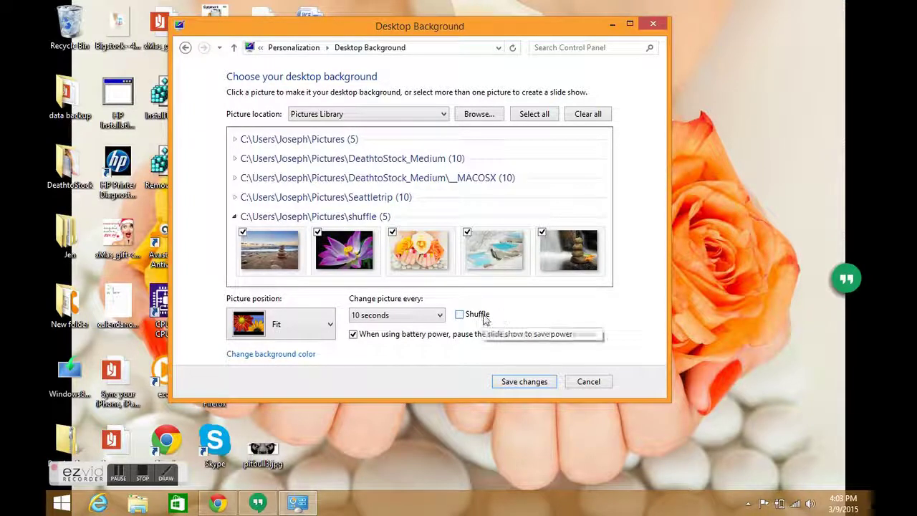
click(463, 317)
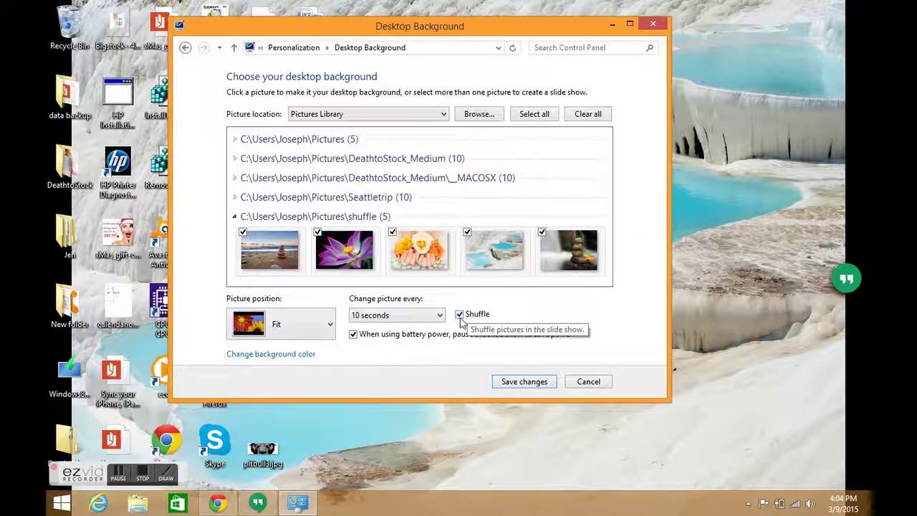
Tick the snowy ice photo in the Seattletrip group as a sixth slide.
click(235, 197)
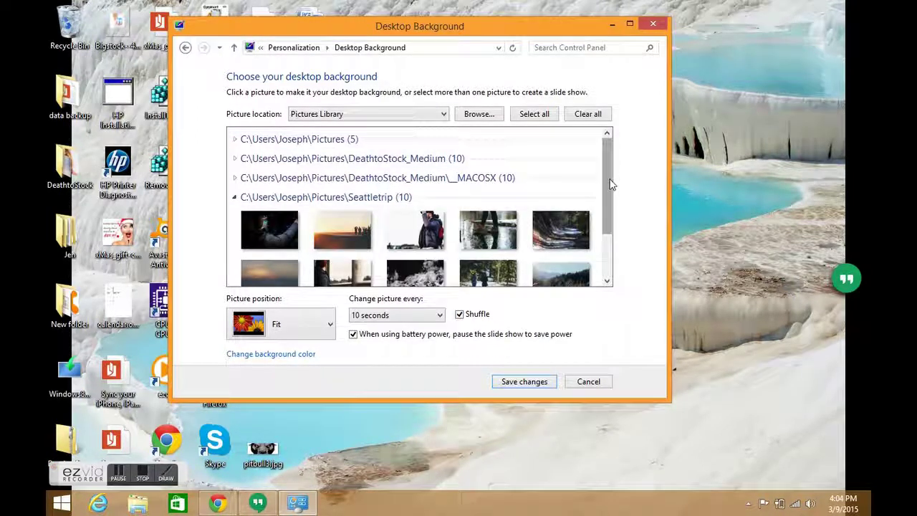
scroll(611, 185, down, 1)
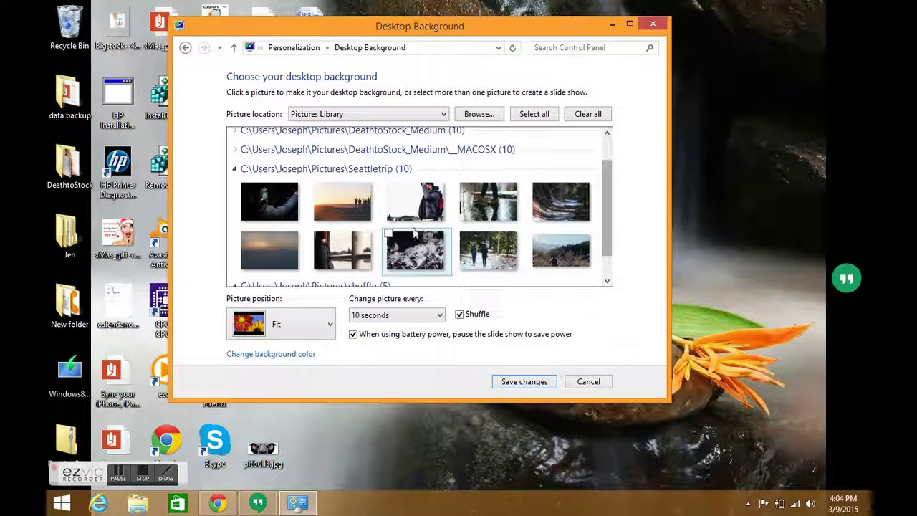
click(389, 235)
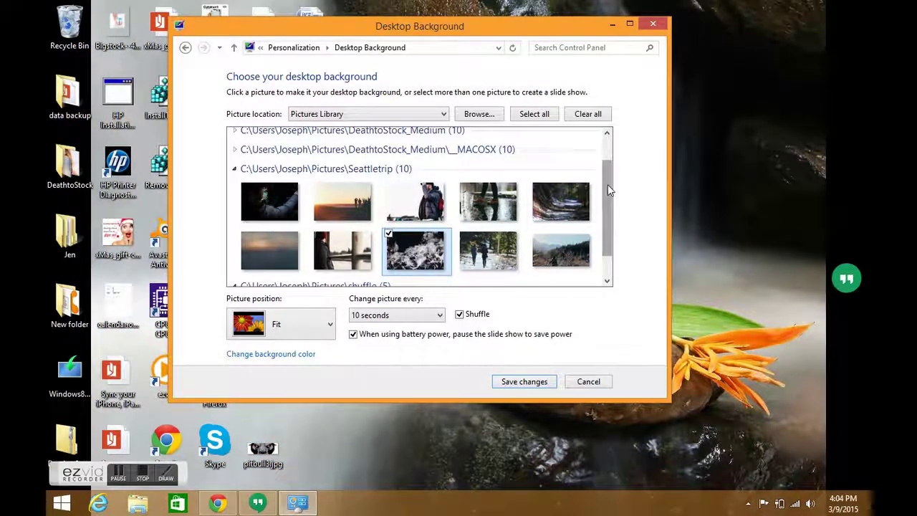
drag(607, 184, 611, 235)
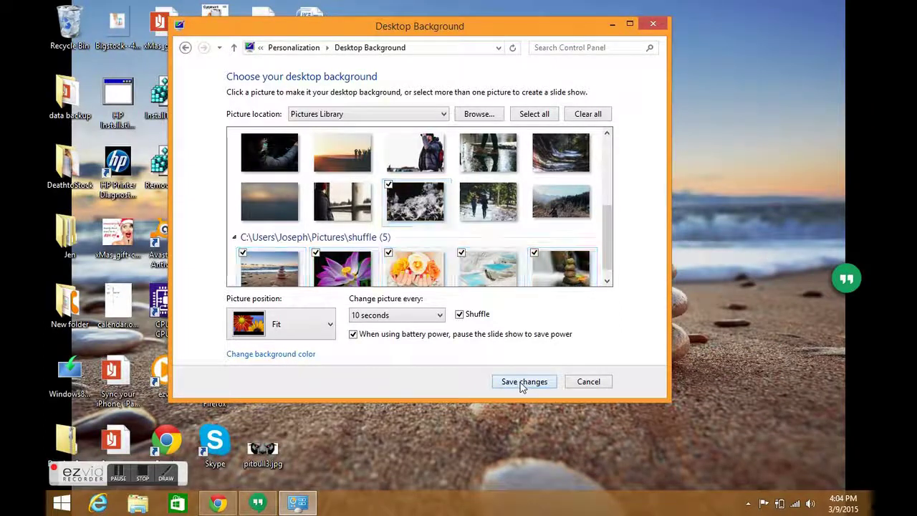
Save the six-picture slideshow background changes and close Control Panel.
click(524, 381)
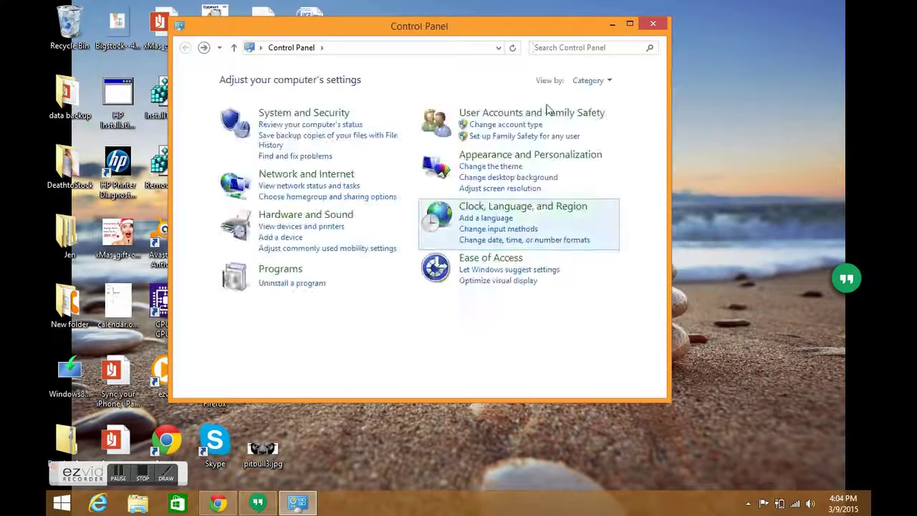
click(656, 26)
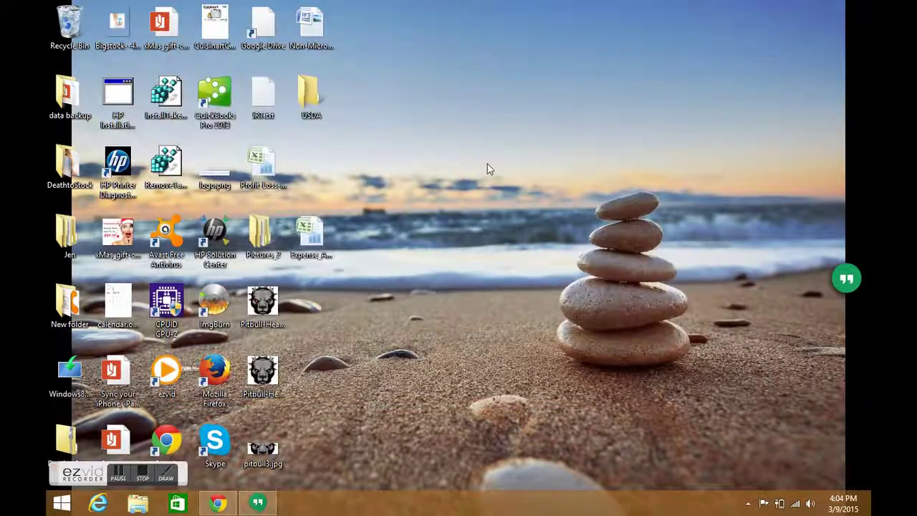